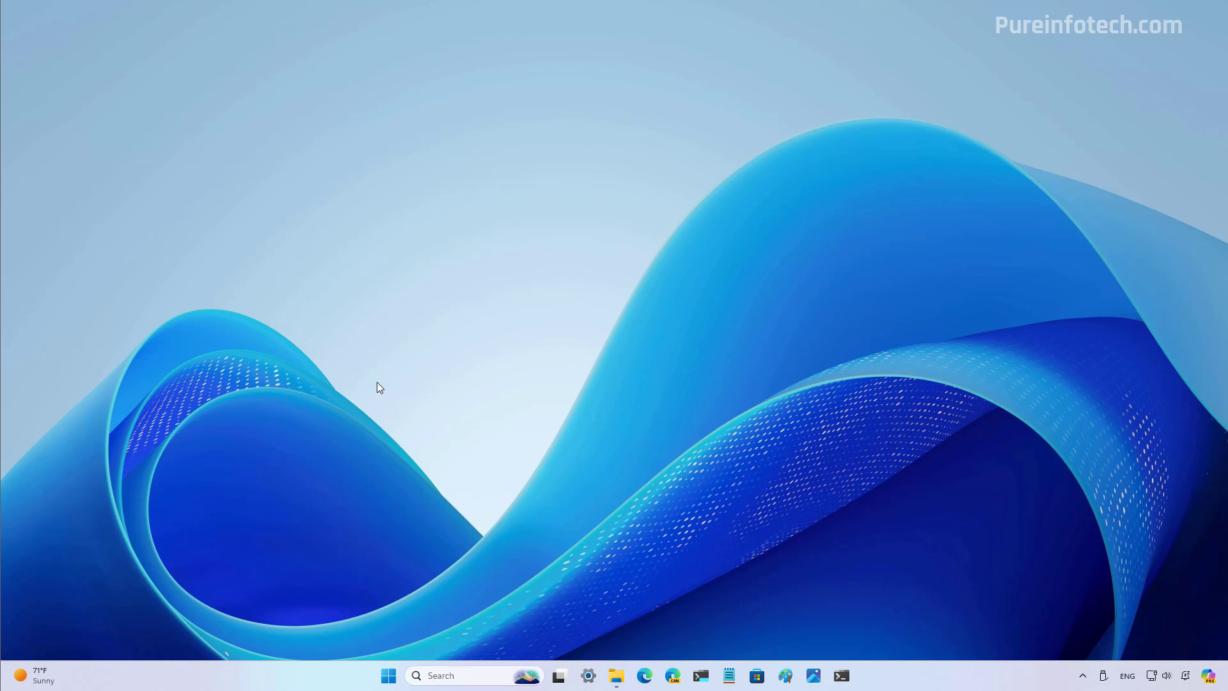
Step: Launch Notepad from a Start search for 'note' and open its Settings page
key(super)
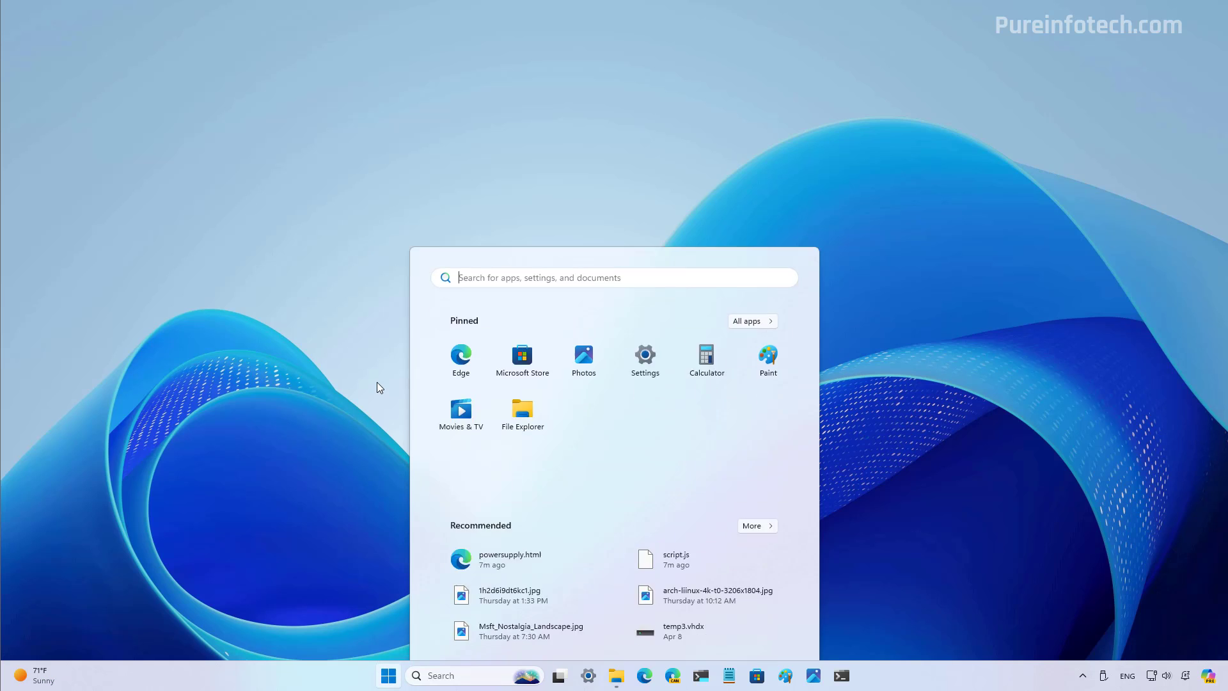
text(note)
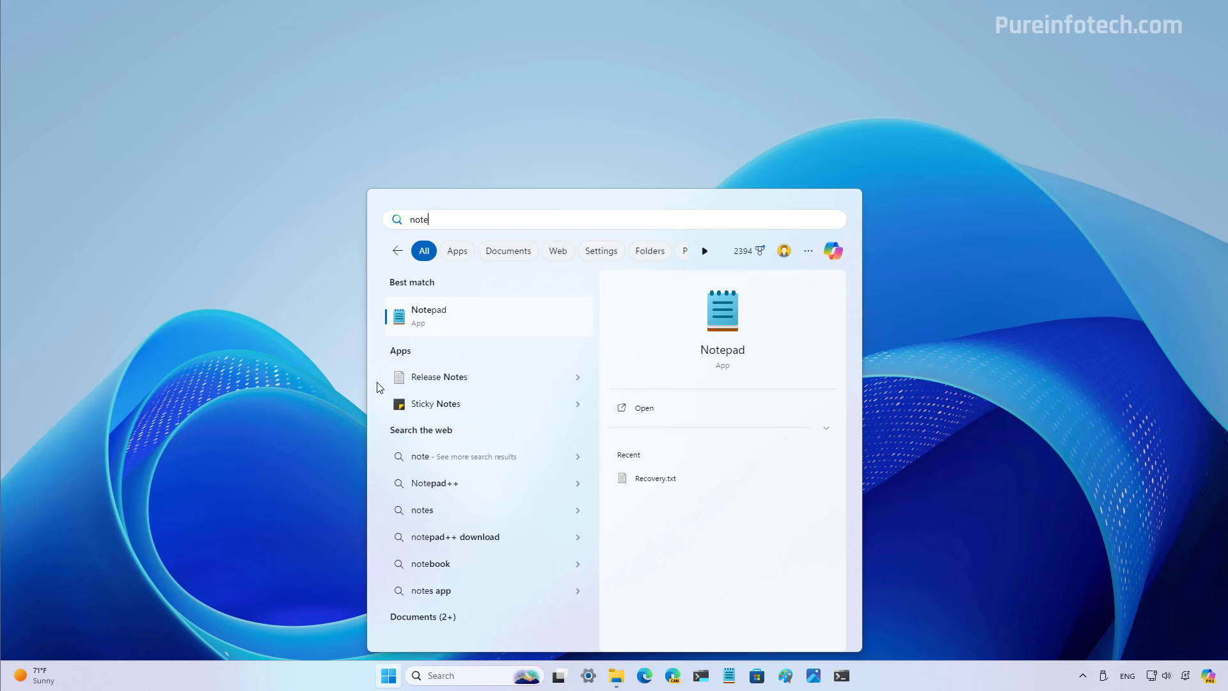
click(512, 309)
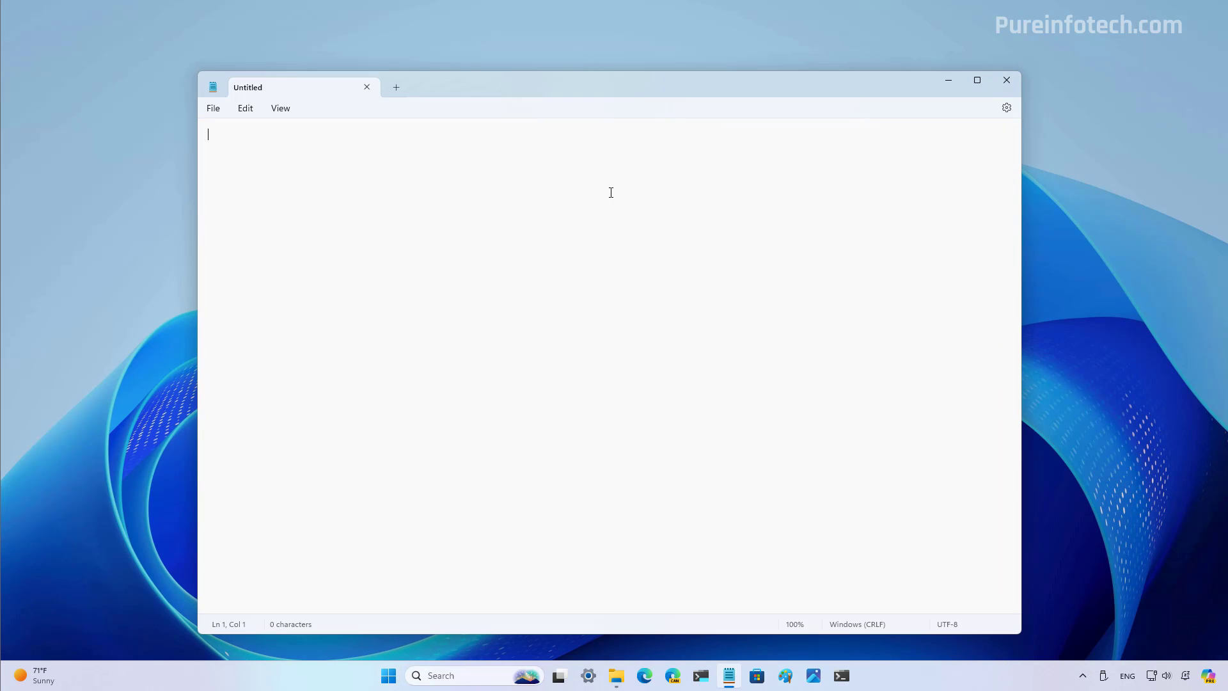
click(1007, 109)
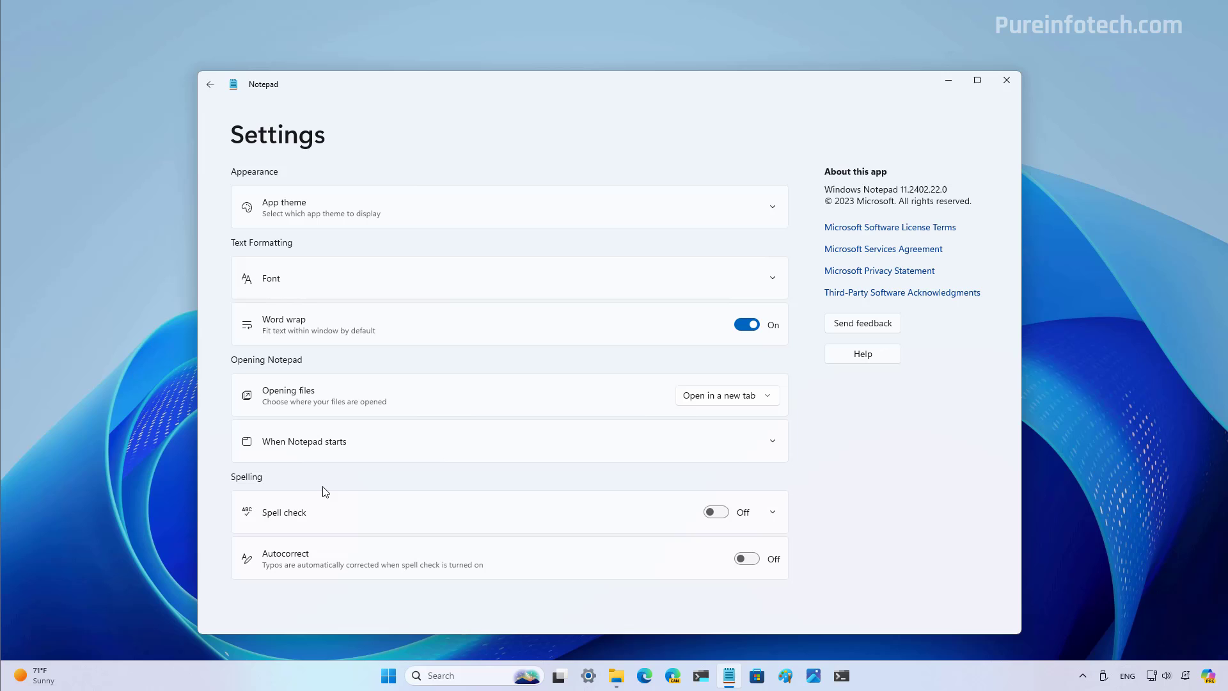
Step: Switch Spell check On, review its per-file-type options, then switch Autocorrect On
click(718, 513)
click(548, 520)
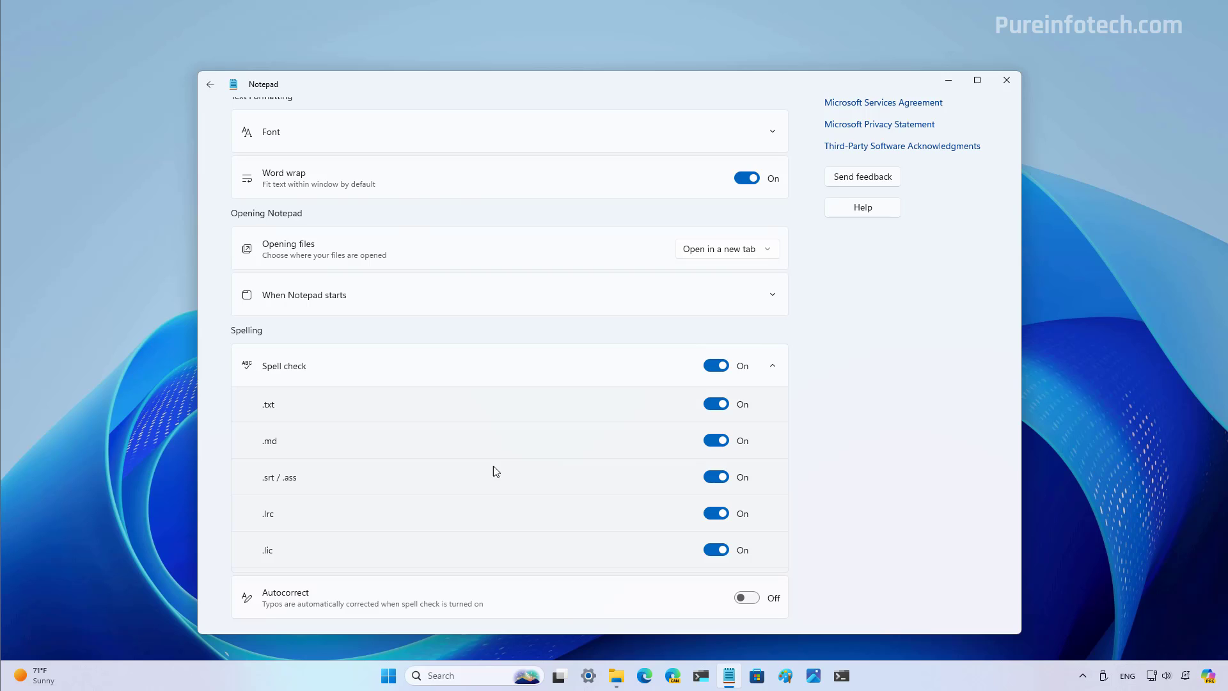
click(524, 370)
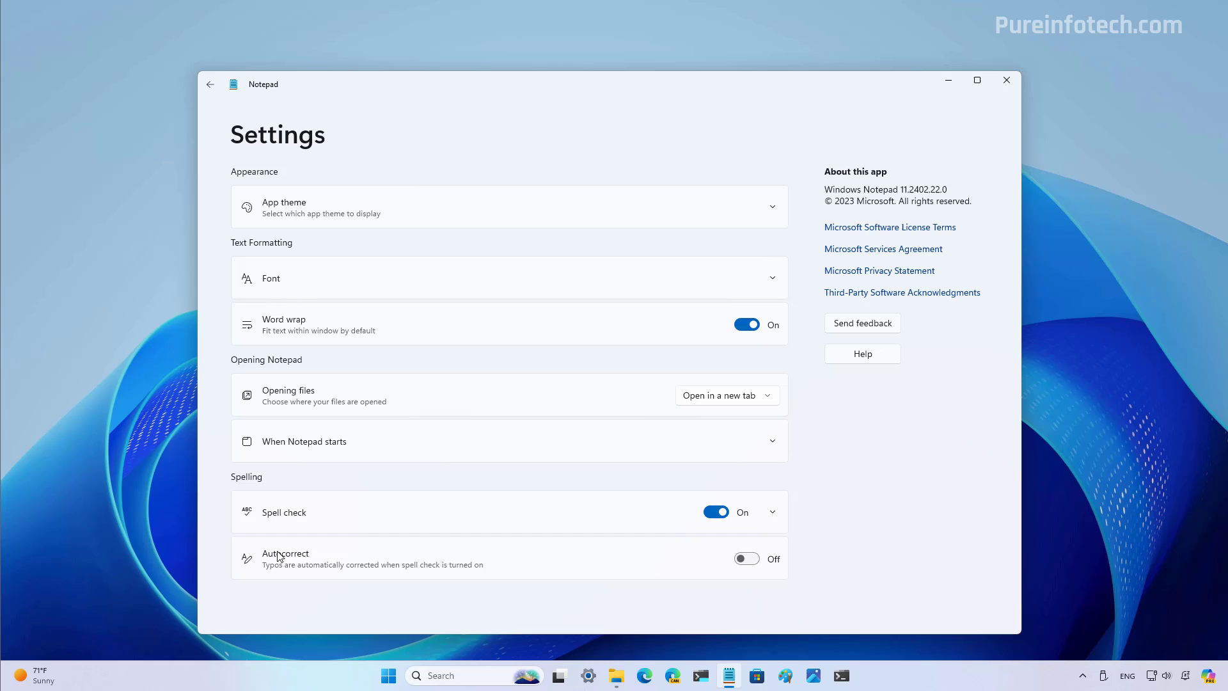
click(737, 562)
Step: Back in the editor, type 'Widnows' and view its Spelling suggestions, including Windows
click(211, 84)
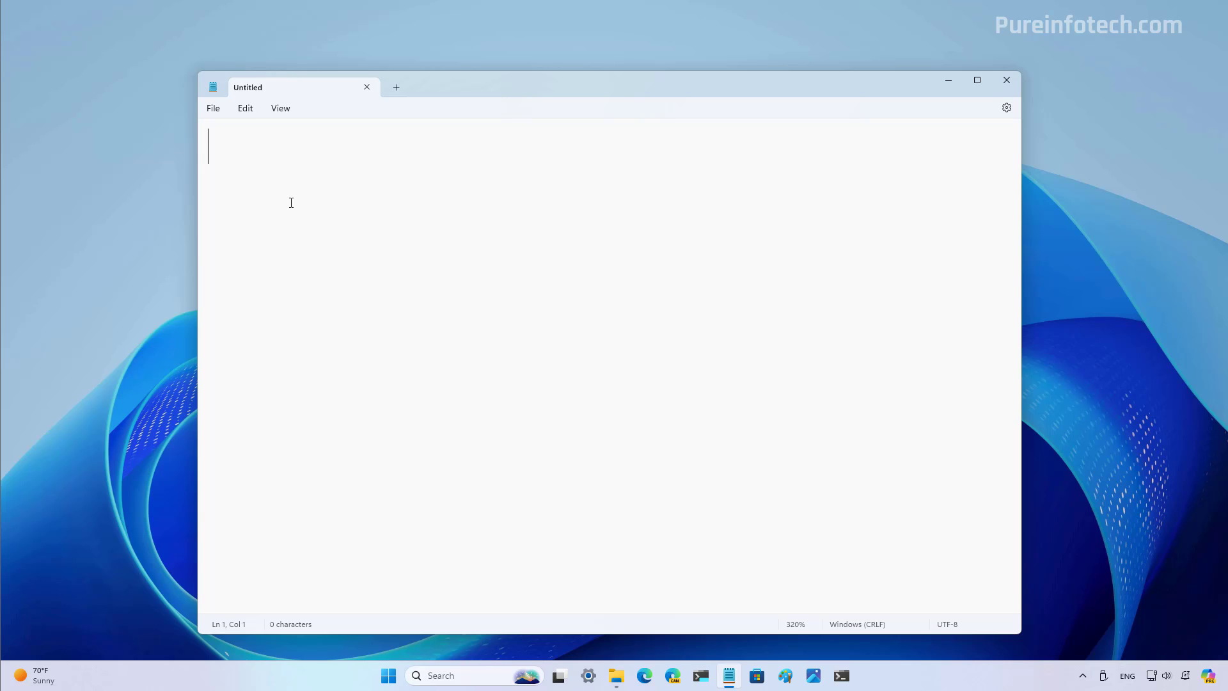
text(Widnows)
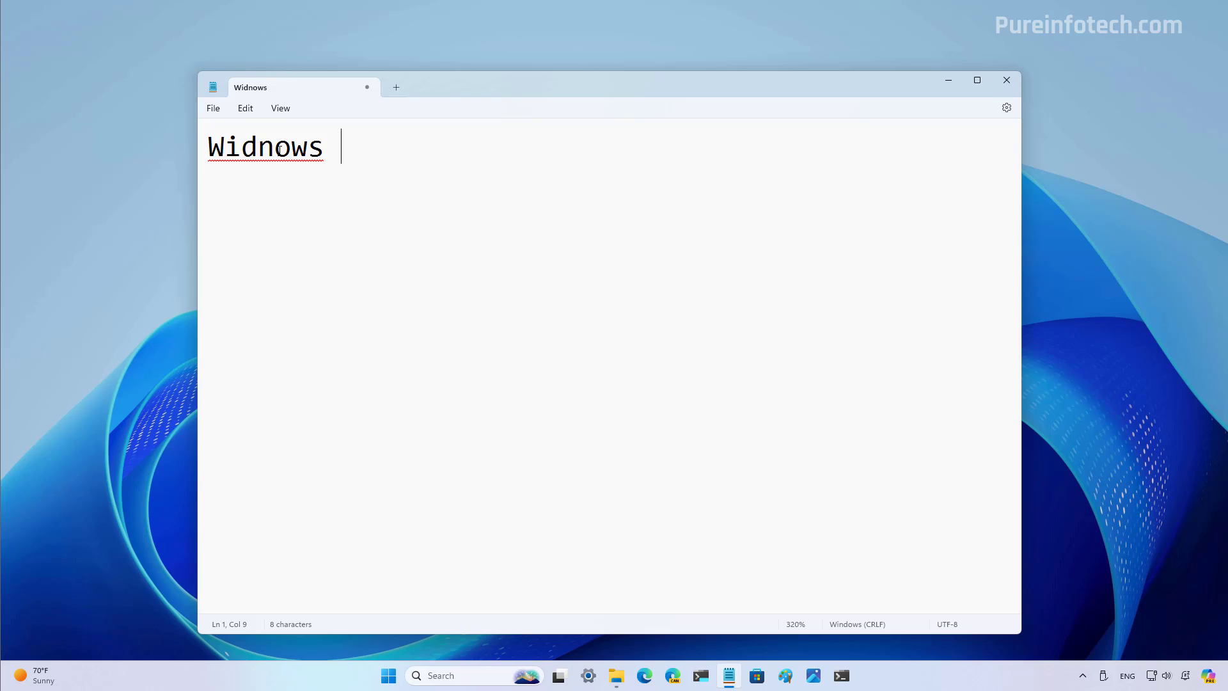
right_click(279, 149)
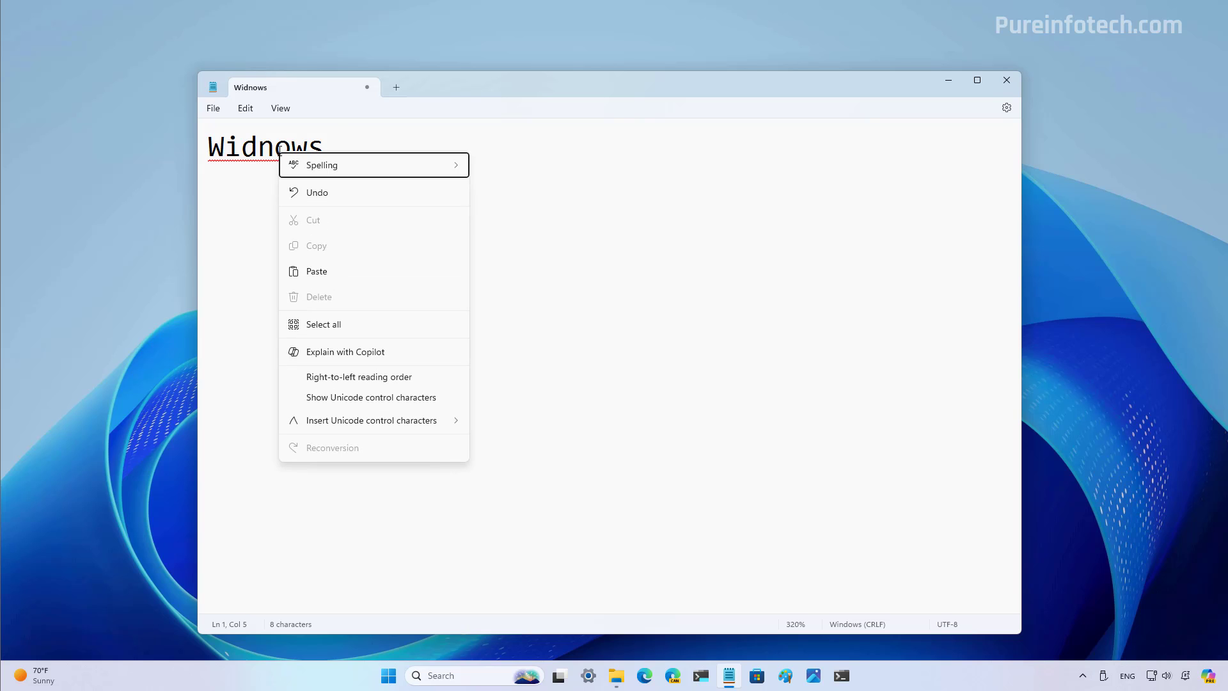
mouse_move(326, 170)
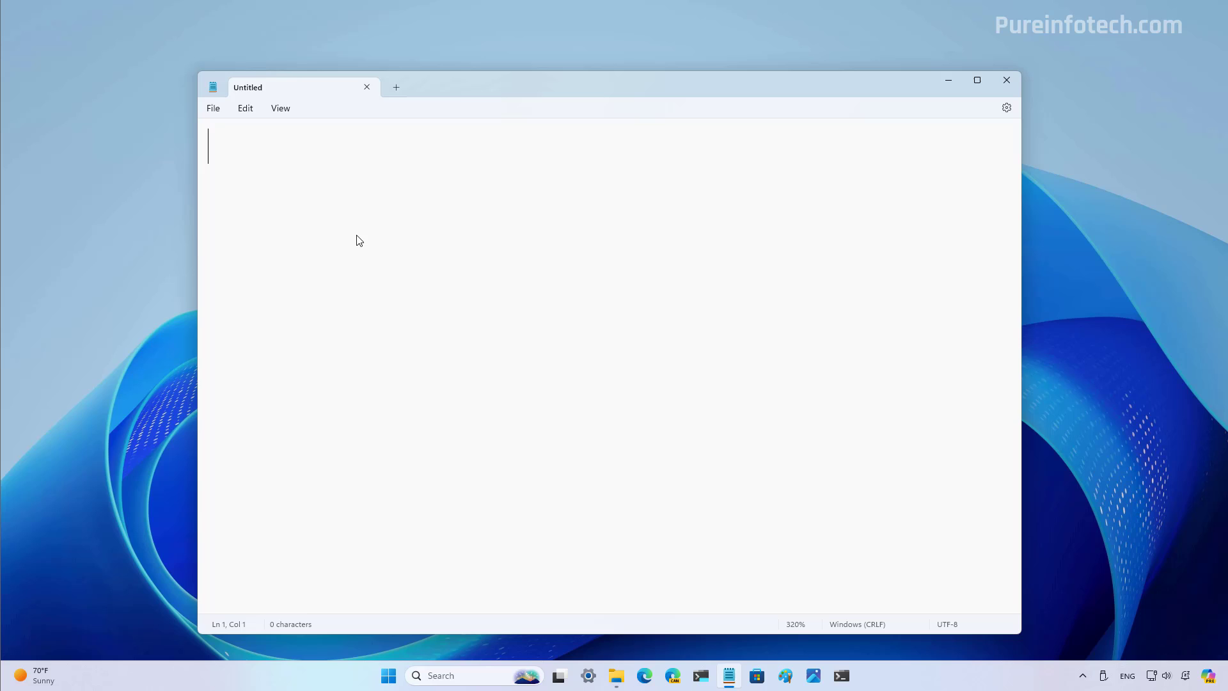
Step: Type 'WindowsDNS' and add it to the custom dictionary
text(Win)
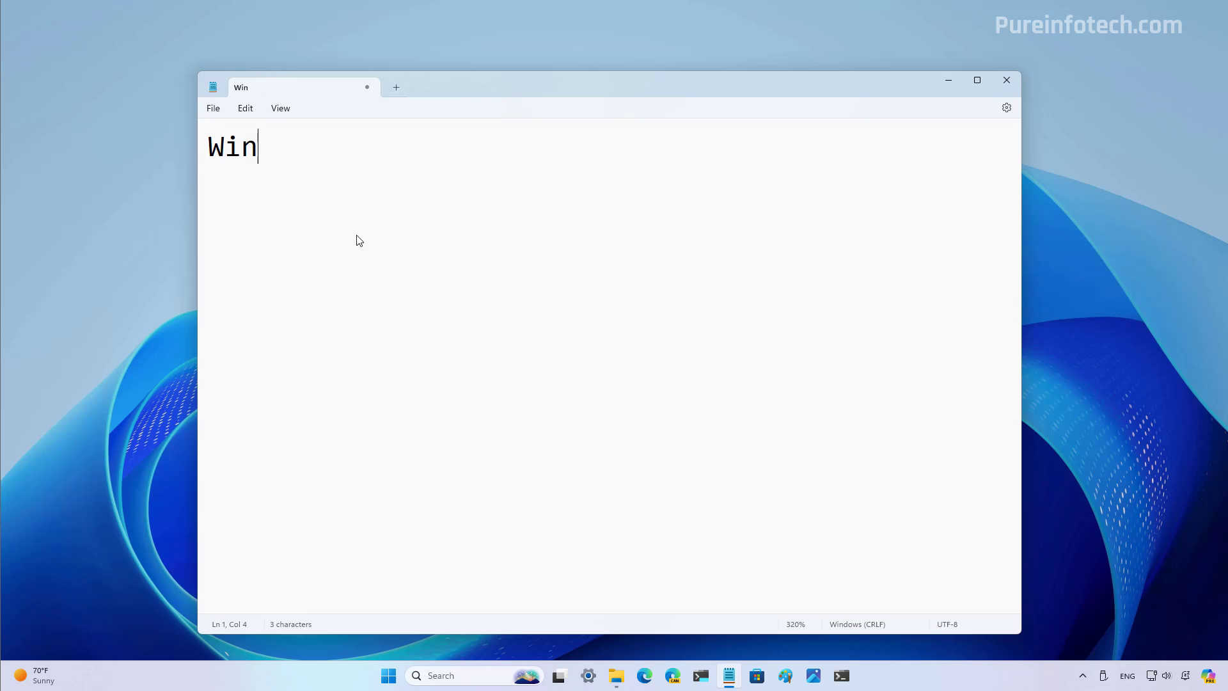
text(dows)
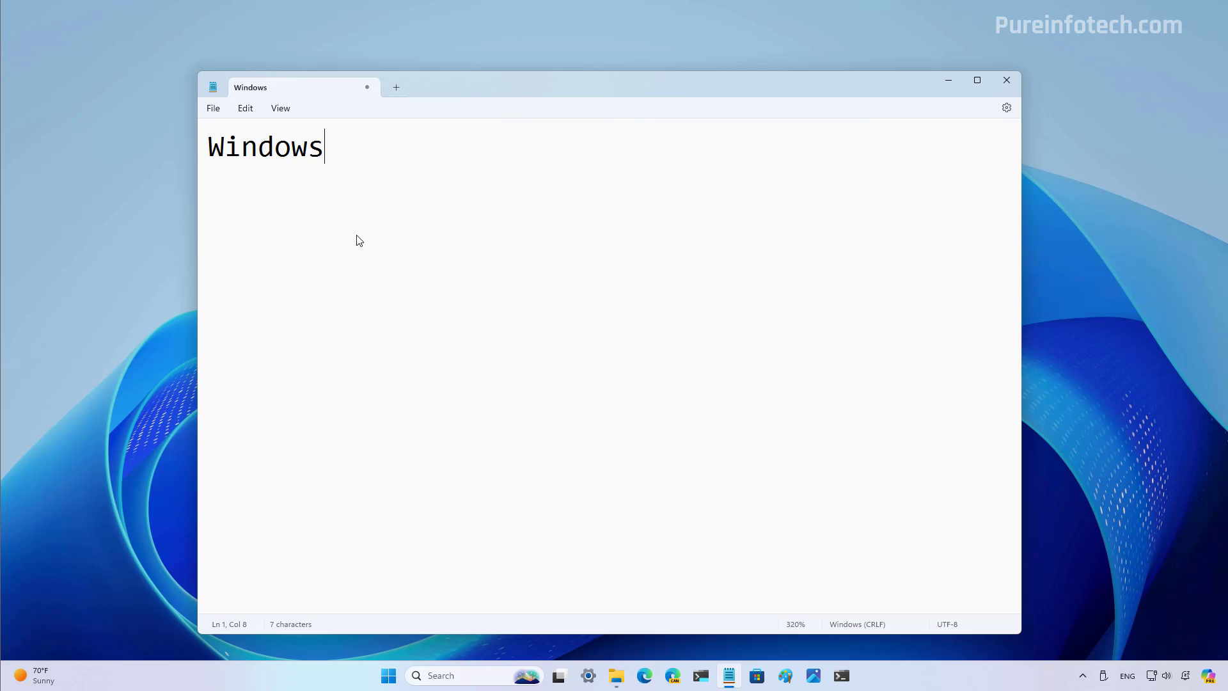
text(DNS)
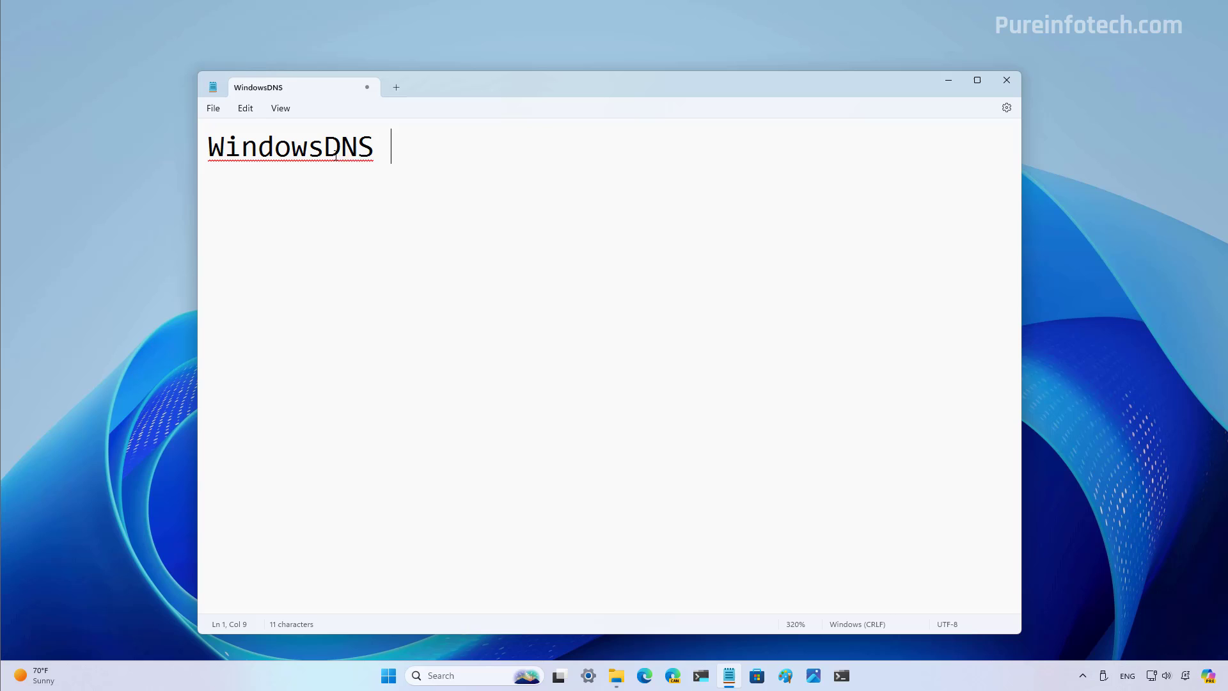
right_click(335, 158)
mouse_move(521, 172)
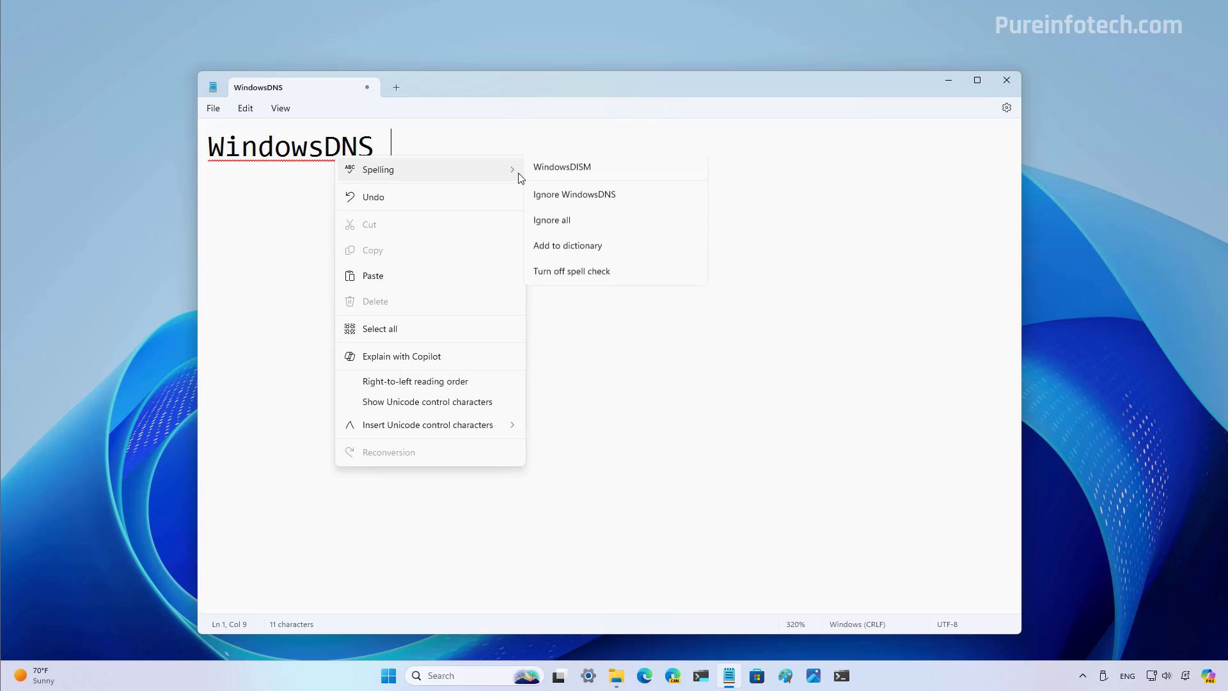
click(611, 256)
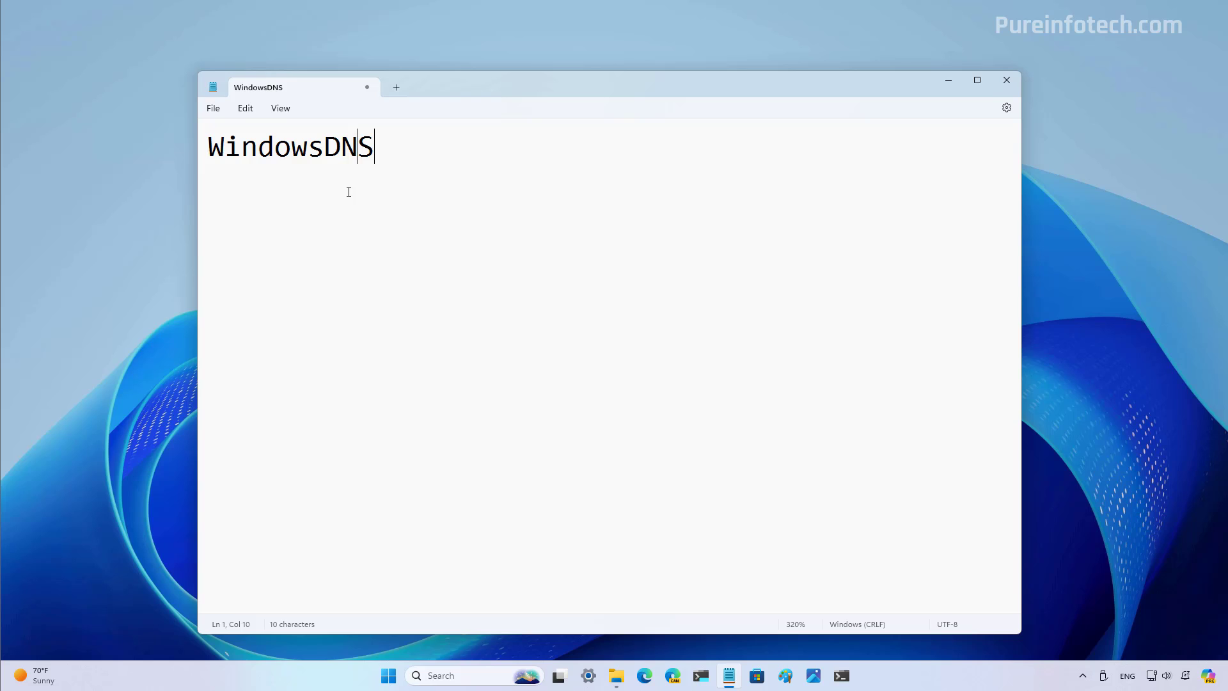
Step: Remove WindowsDNS from the spelling dictionary again
right_click(322, 147)
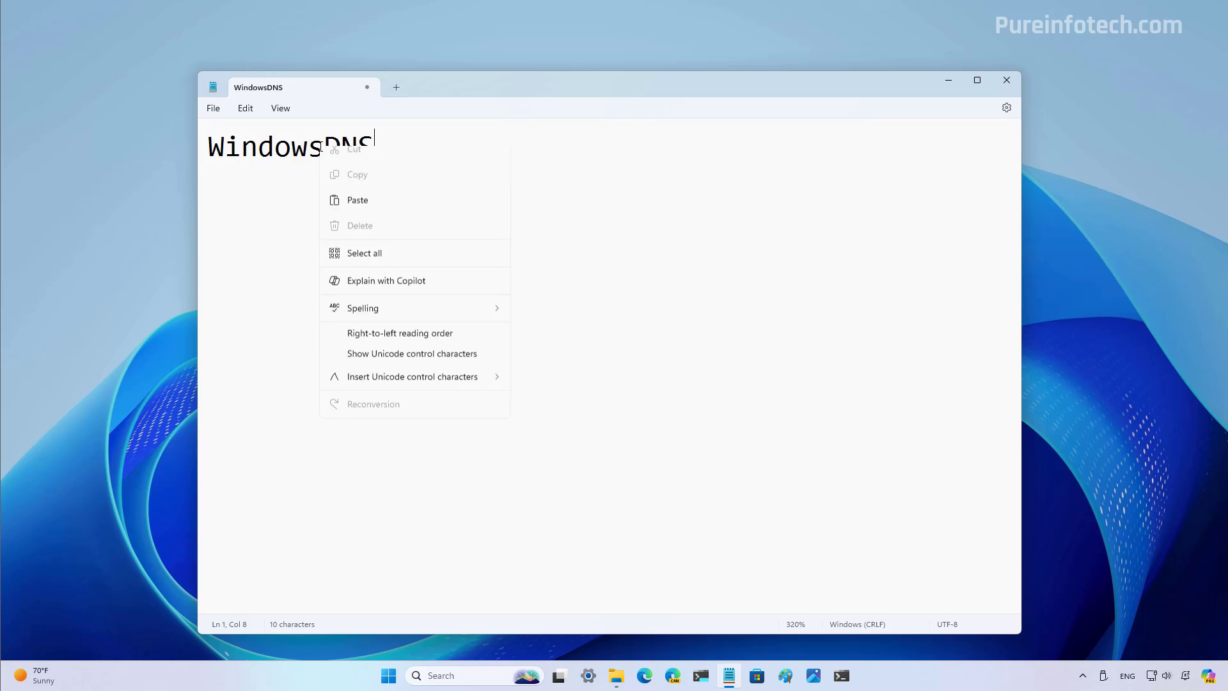
mouse_move(392, 347)
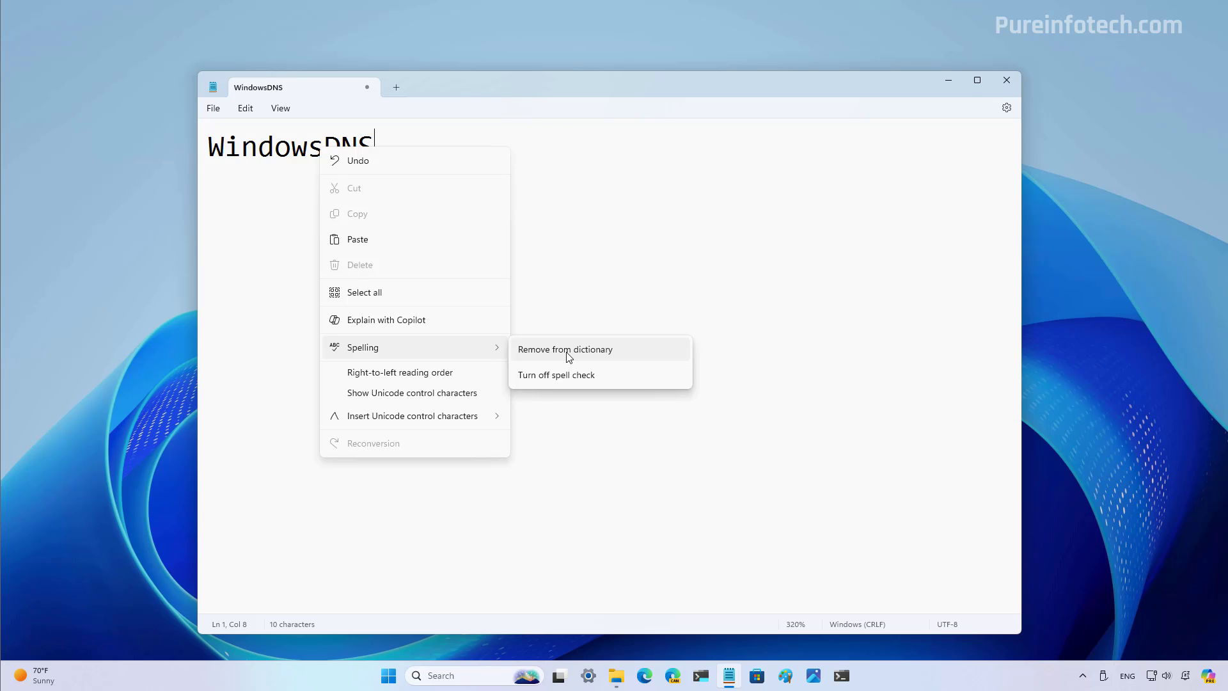
click(570, 350)
click(430, 162)
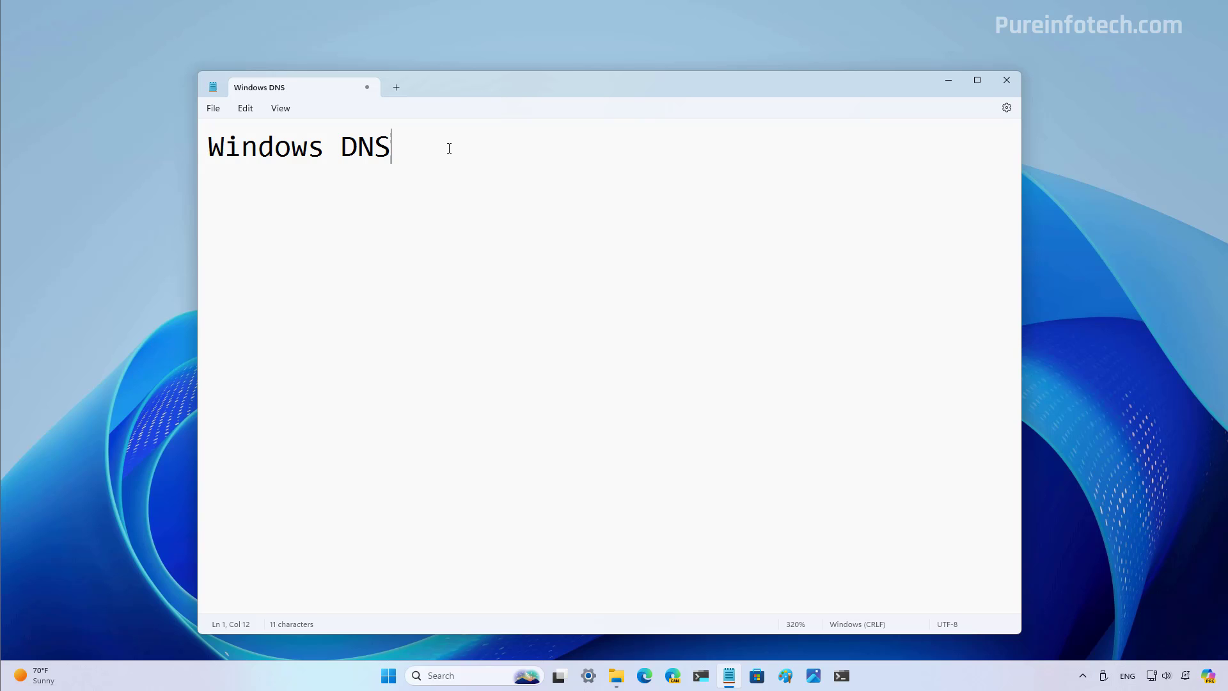
Step: Delete the space before DNS to form WindowsDNS and add it to the dictionary
key(Left)
key(Left)
key(Left)
key(BackSpace)
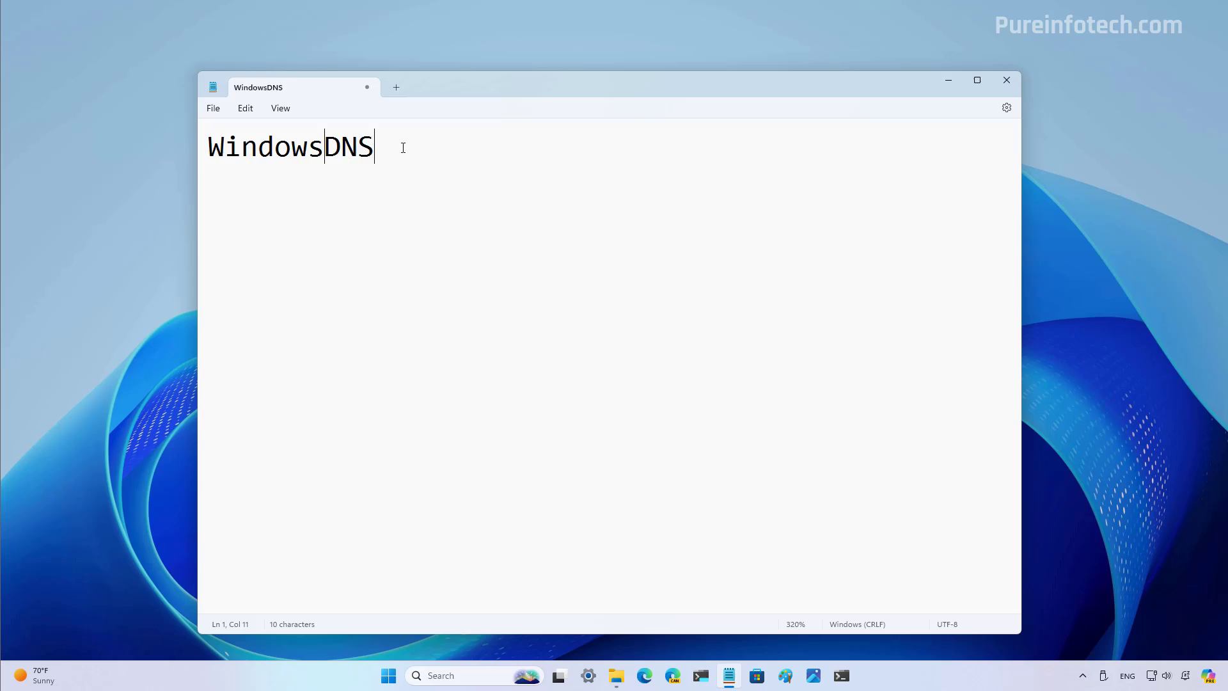
key(shift+F10)
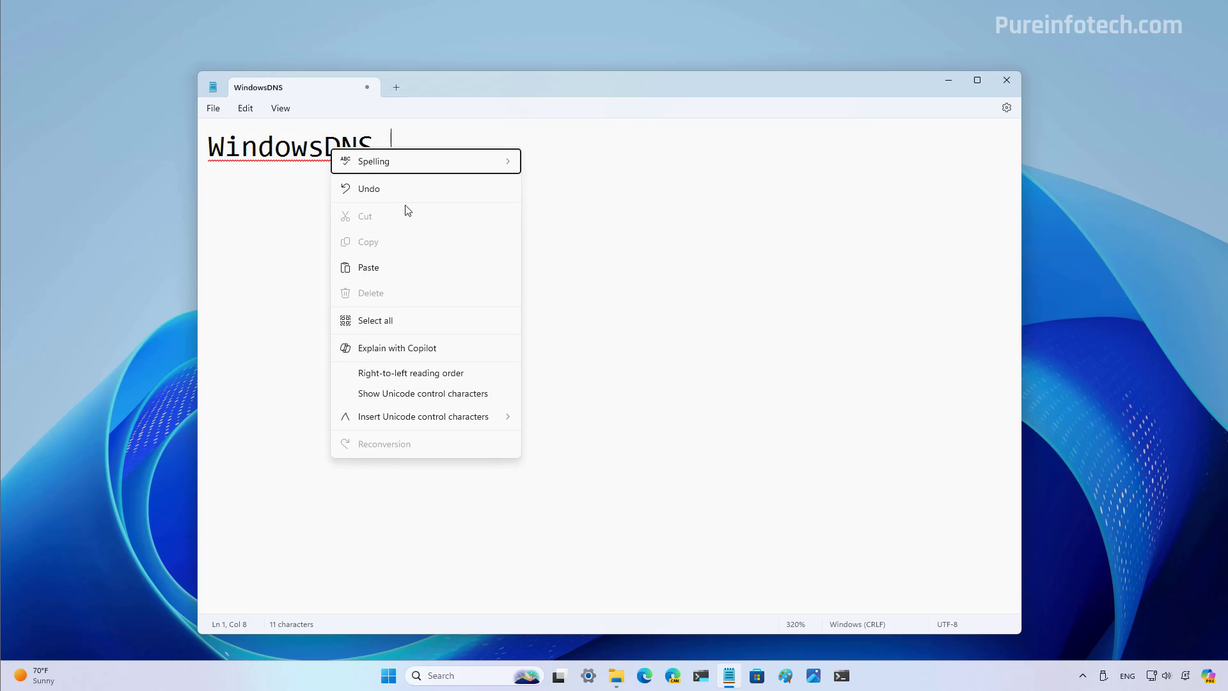
mouse_move(409, 165)
click(569, 247)
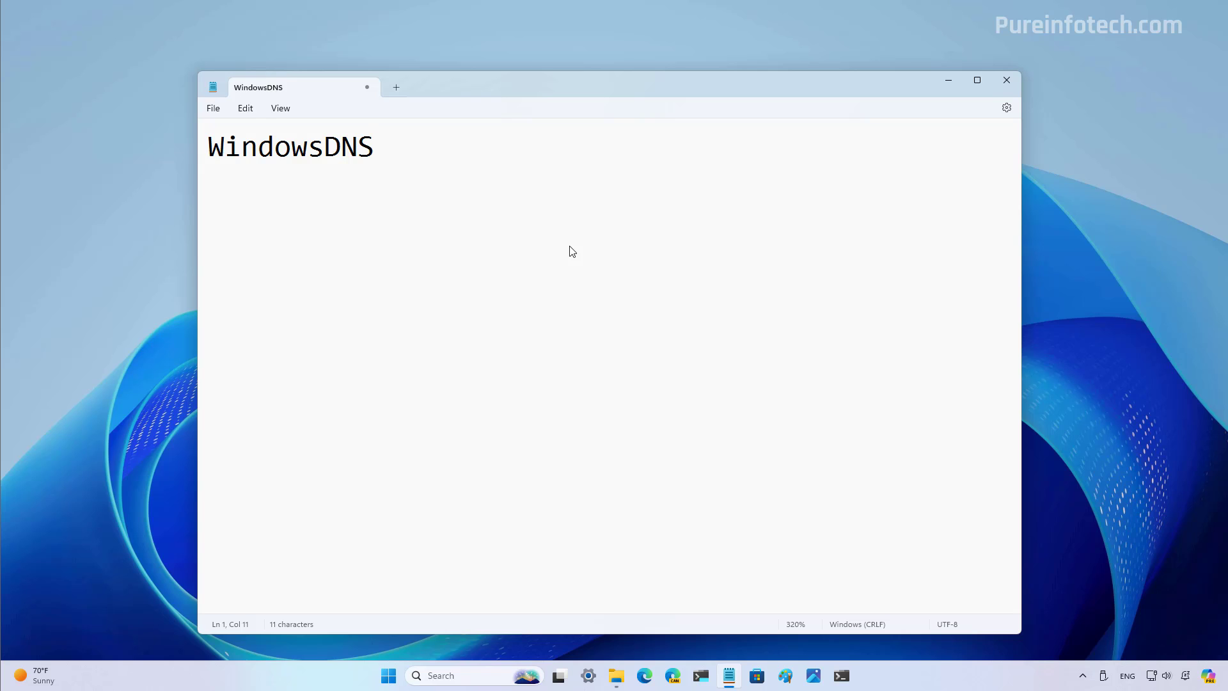
Step: Open Windows Settings to Privacy & security > Inking & typing personalization > Custom dictionary
key(super)
text(sett)
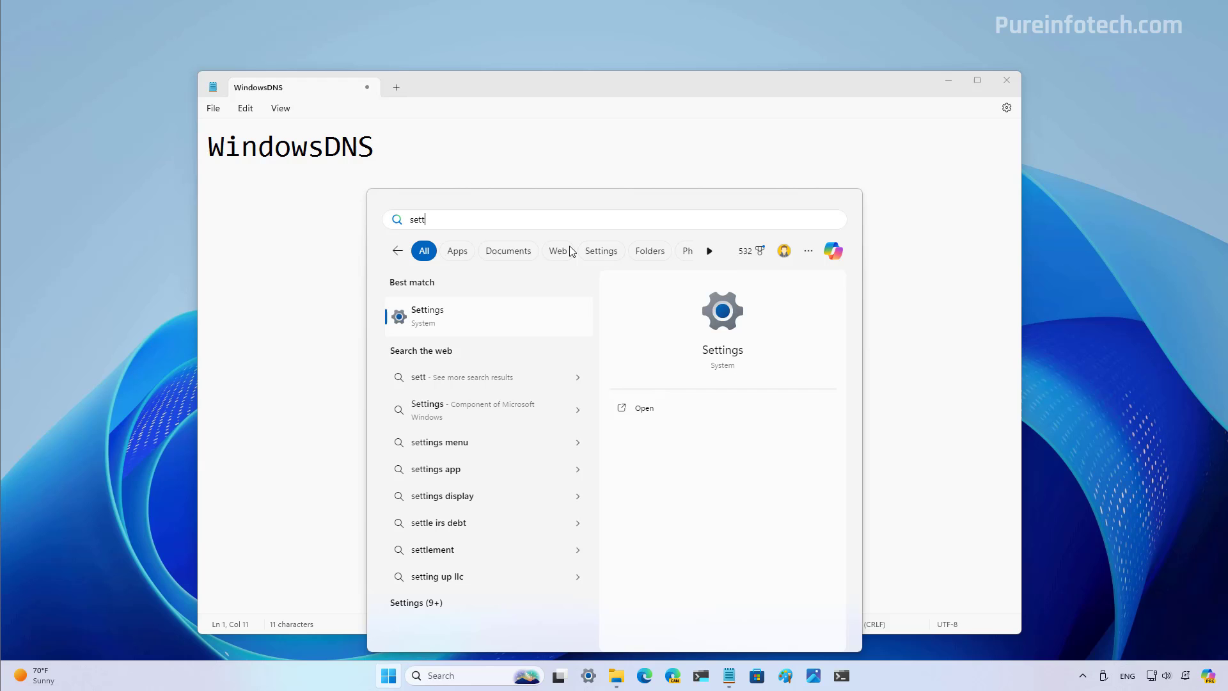
click(444, 309)
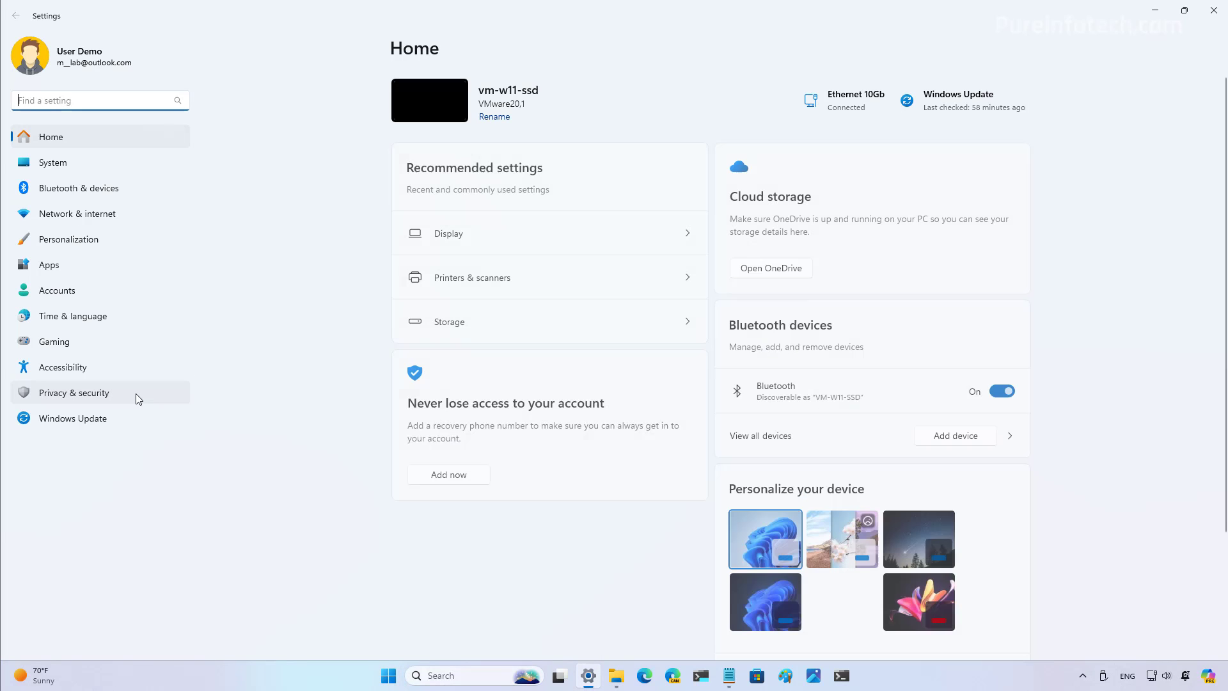
click(80, 396)
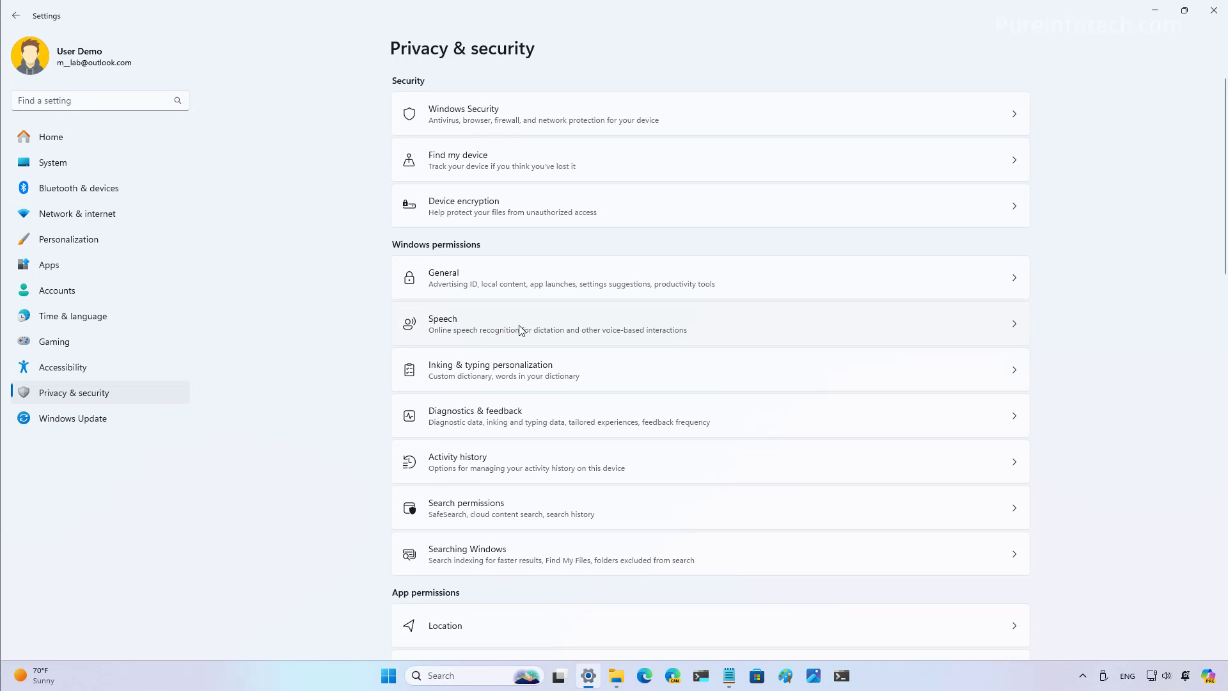
click(535, 377)
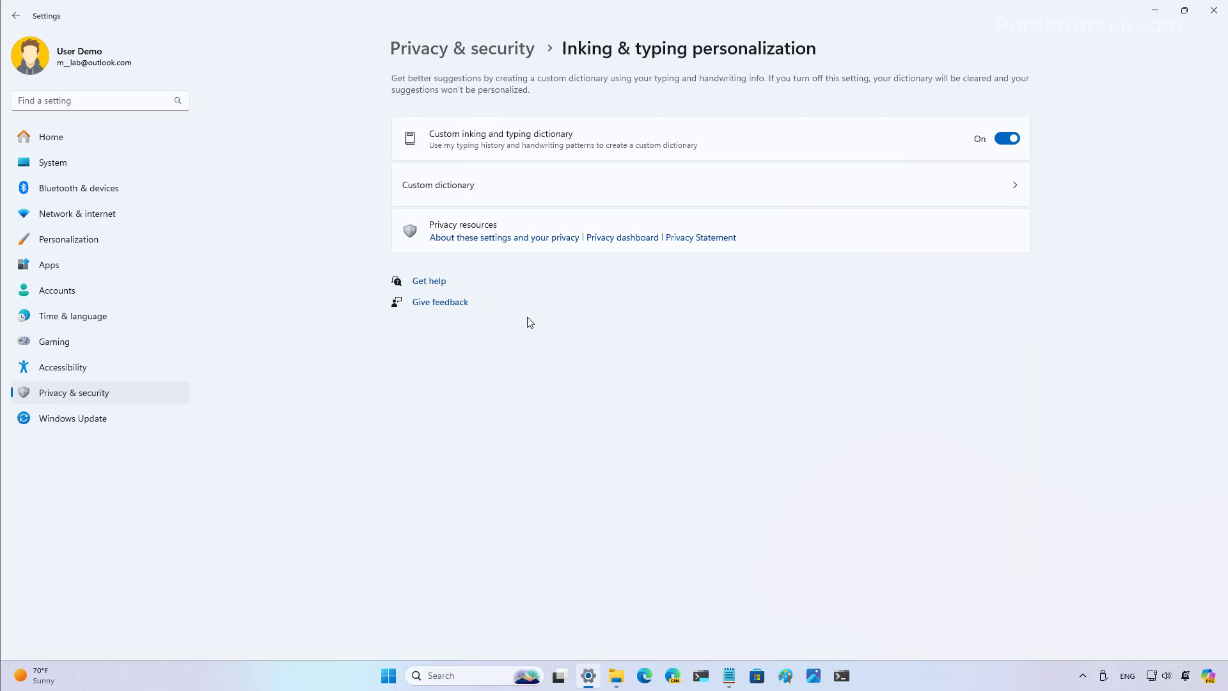
click(459, 191)
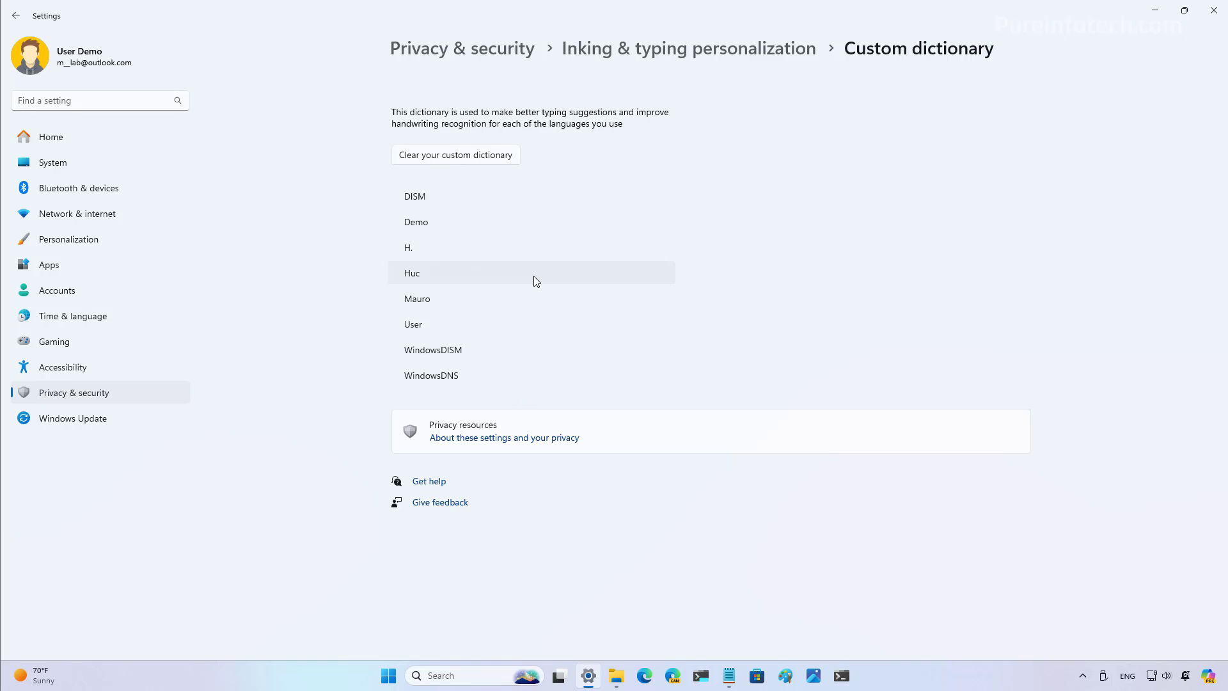
Step: Return to Notepad and remove WindowsDNS from the dictionary through the Spelling menu
click(1156, 13)
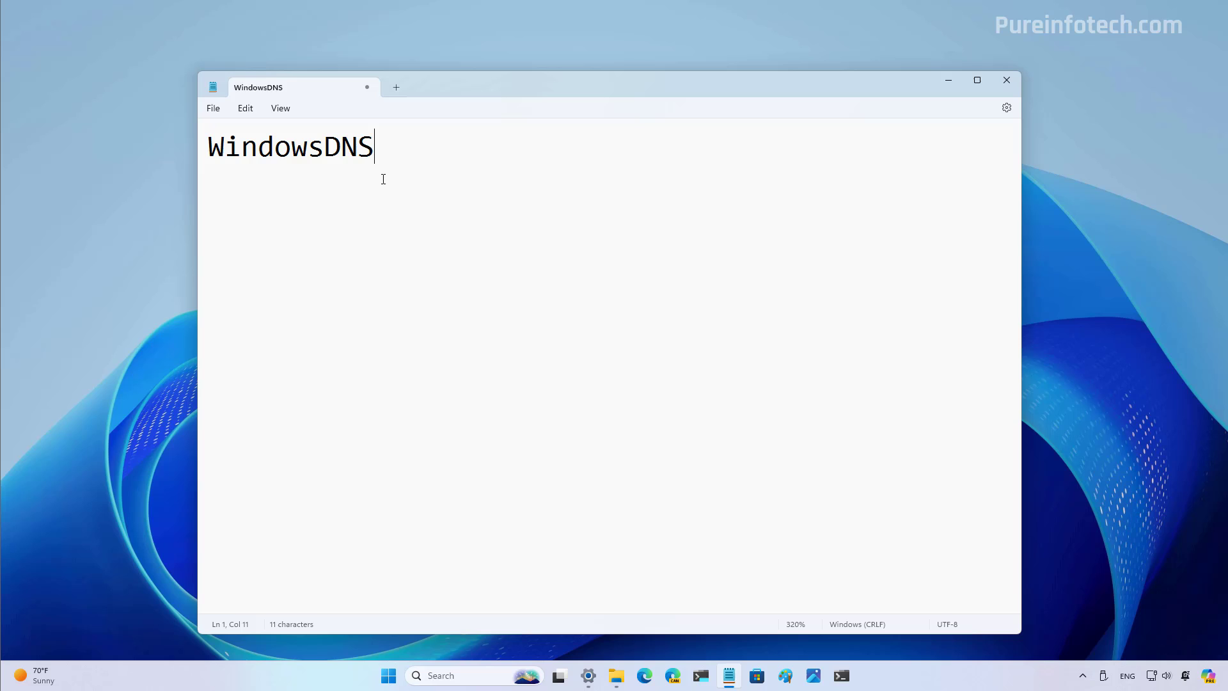
right_click(318, 151)
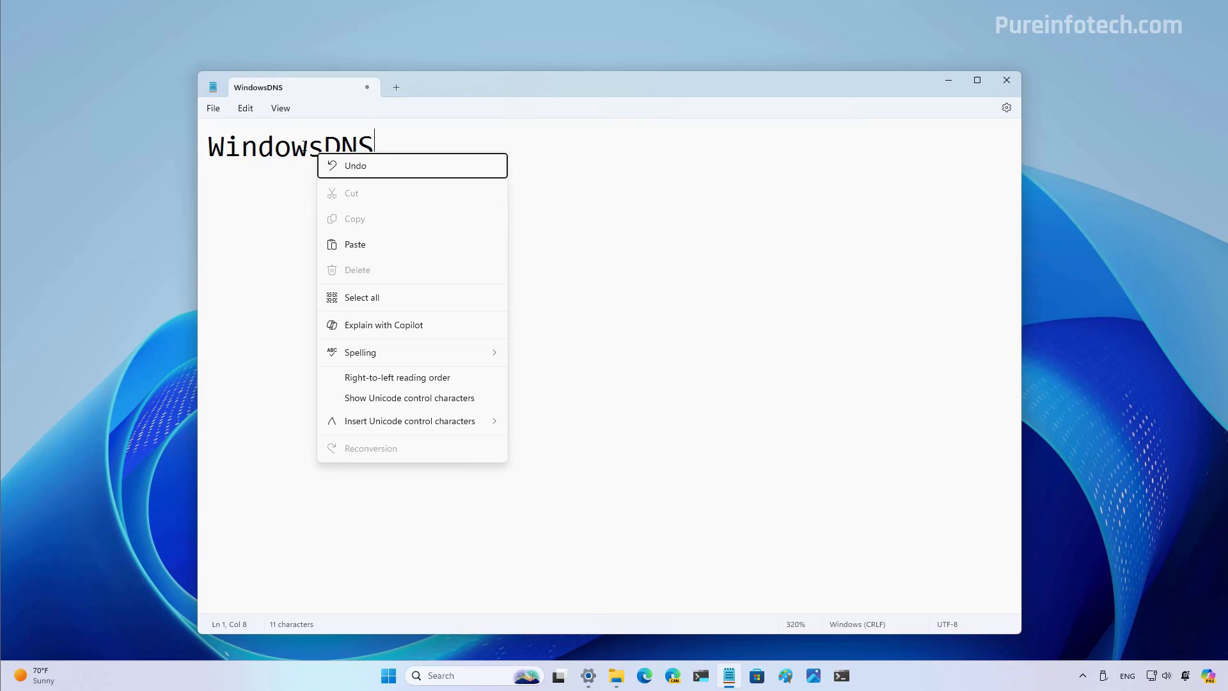
mouse_move(392, 354)
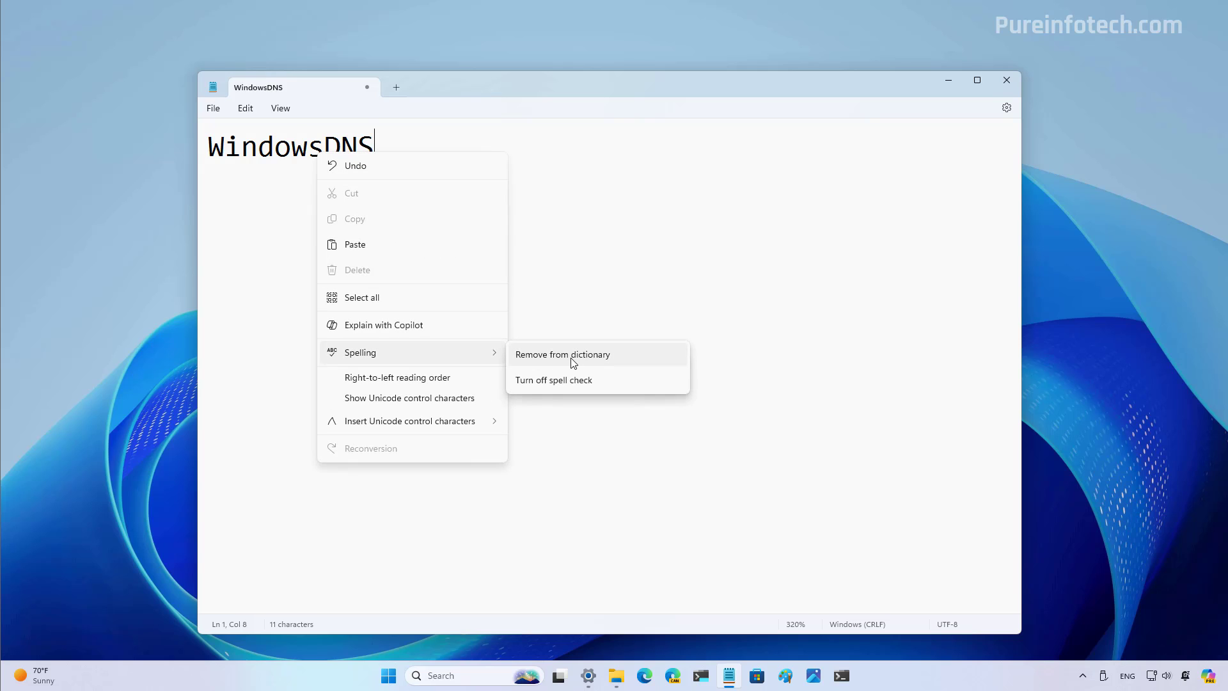
click(574, 362)
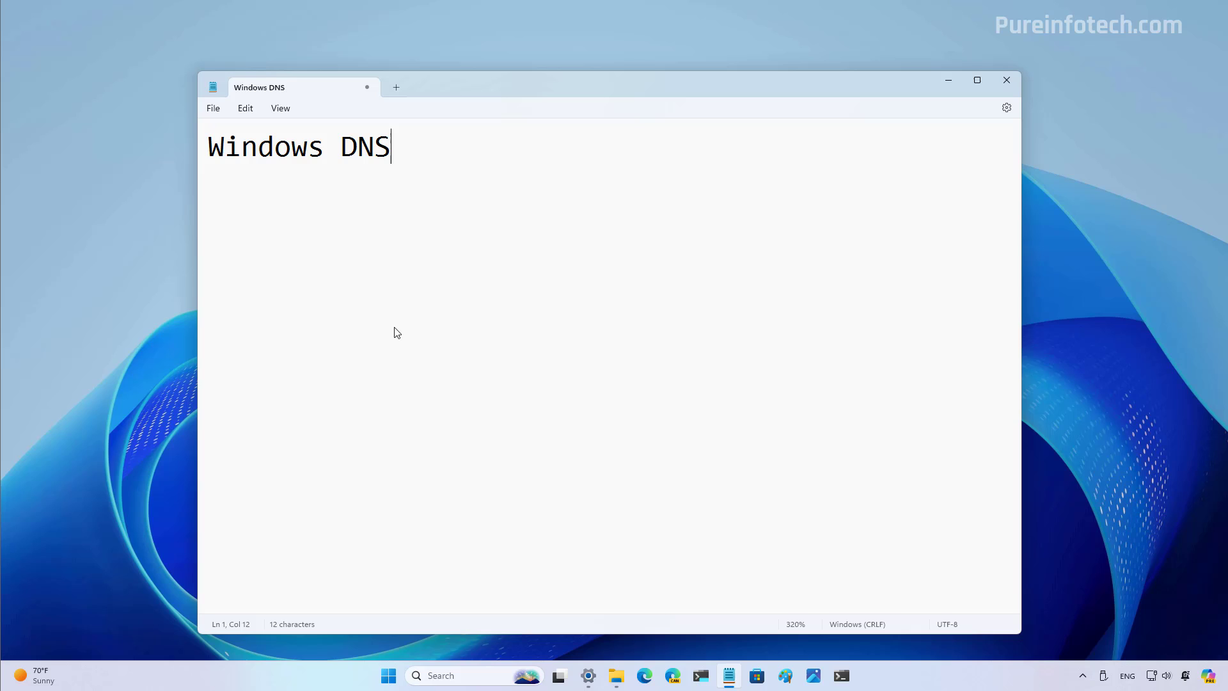
Step: In Notepad Settings, toggle Spell check and Autocorrect off and back on, ending with both On
click(1006, 108)
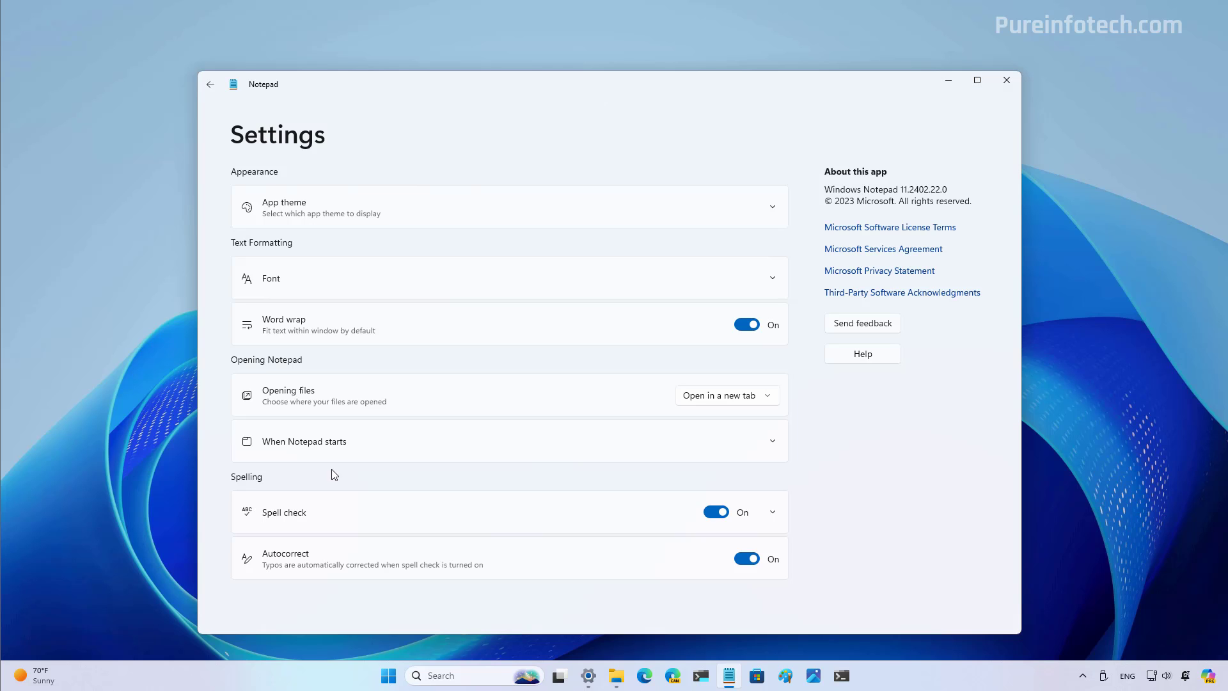
click(747, 559)
click(719, 512)
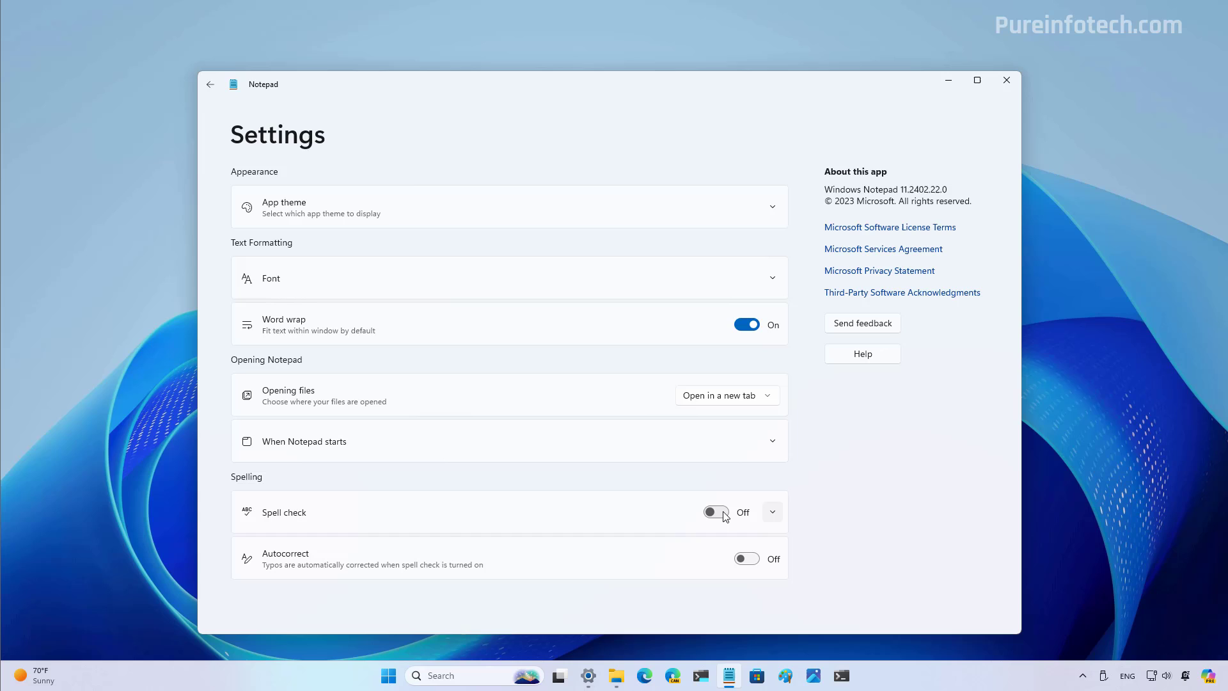
click(726, 513)
click(725, 514)
click(750, 561)
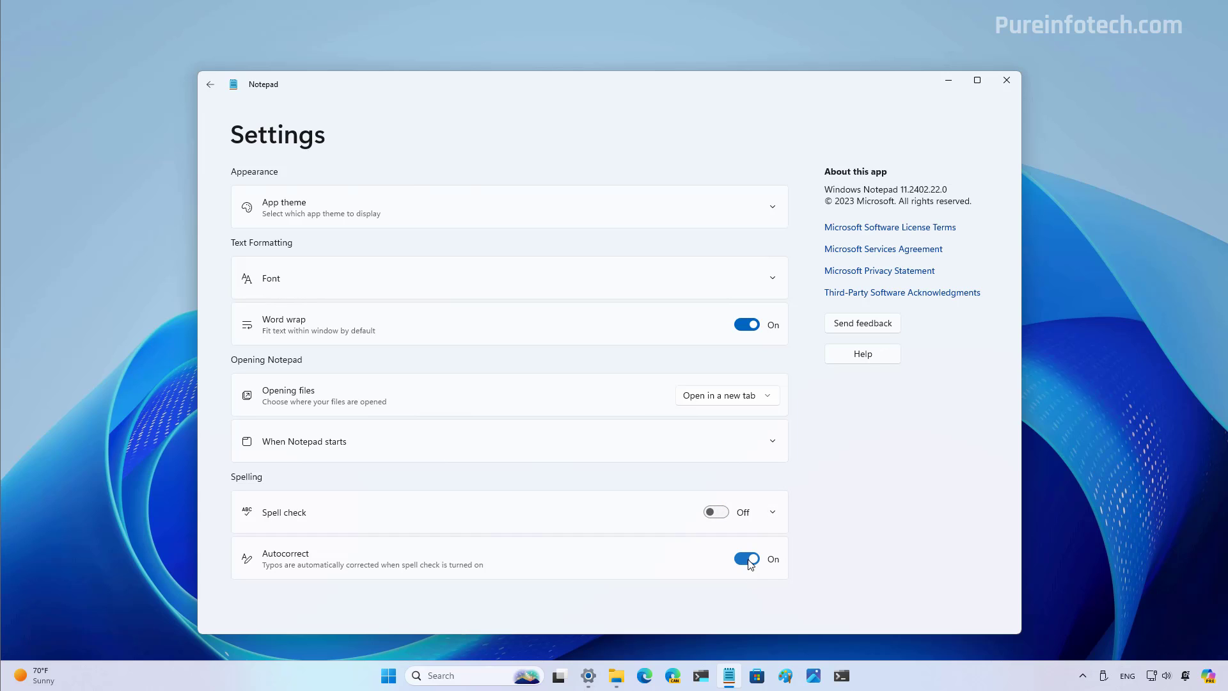
click(711, 512)
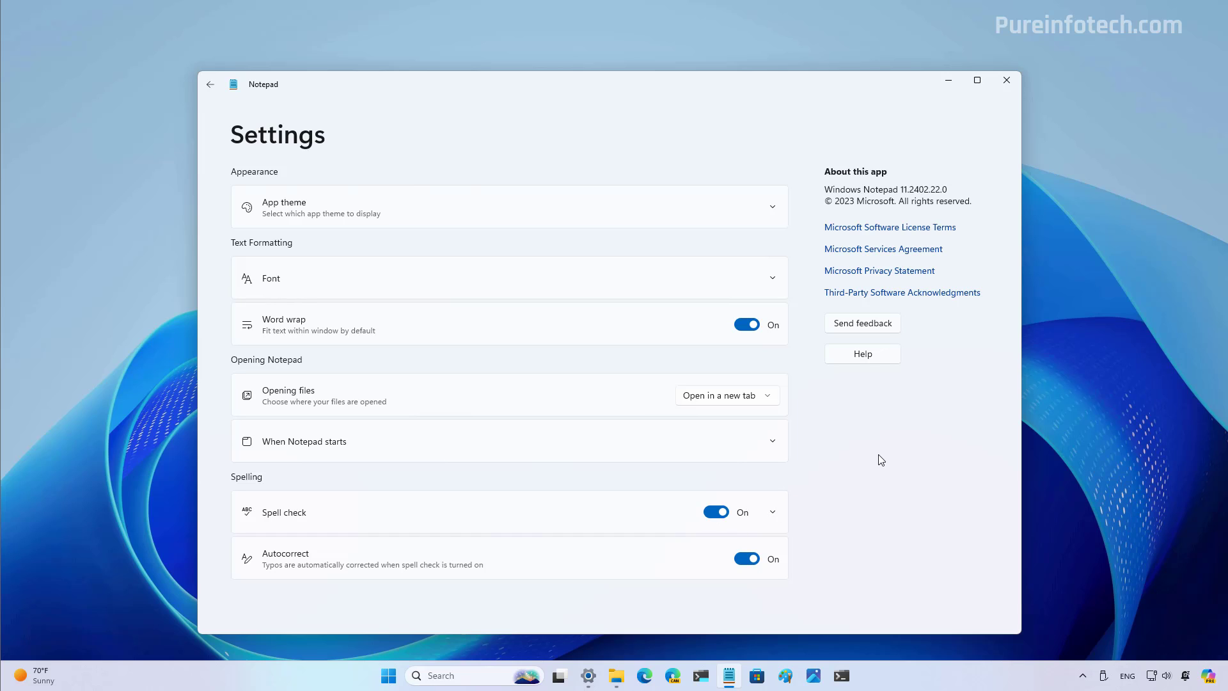